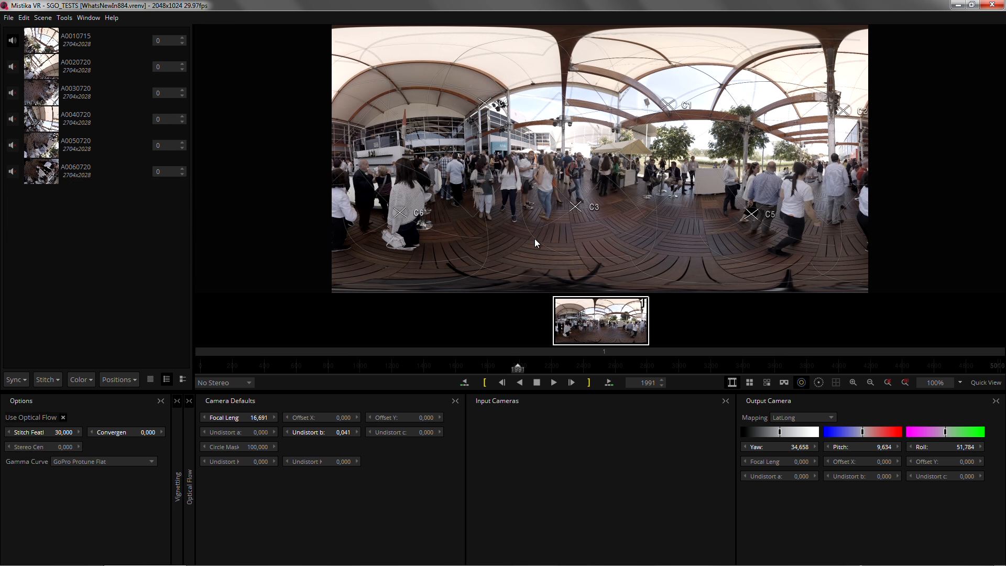
Open the render export options and choose the MP4 NVidia movie file type with the nVidia MP4 H264 420 codec
left_click(11, 18)
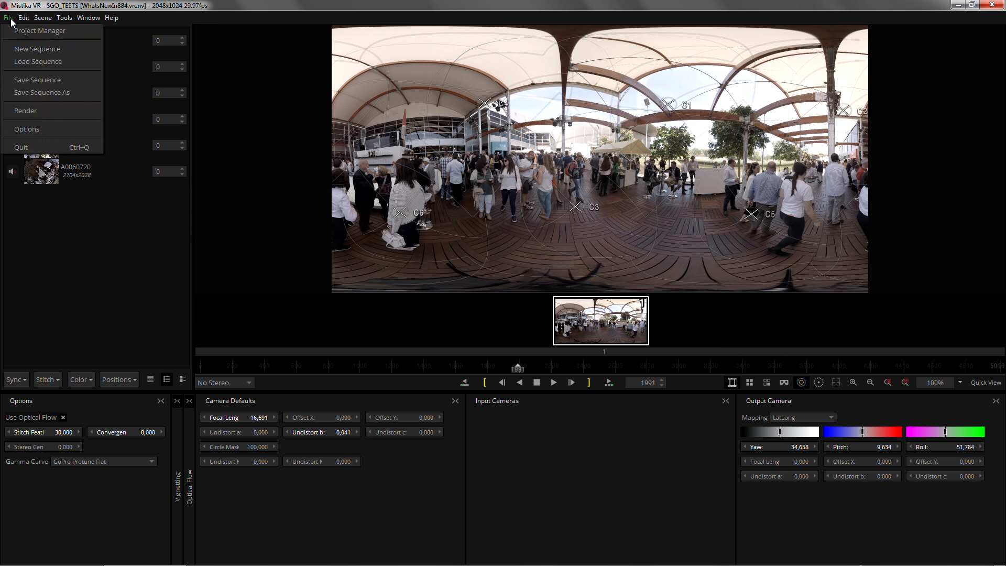
left_click(43, 111)
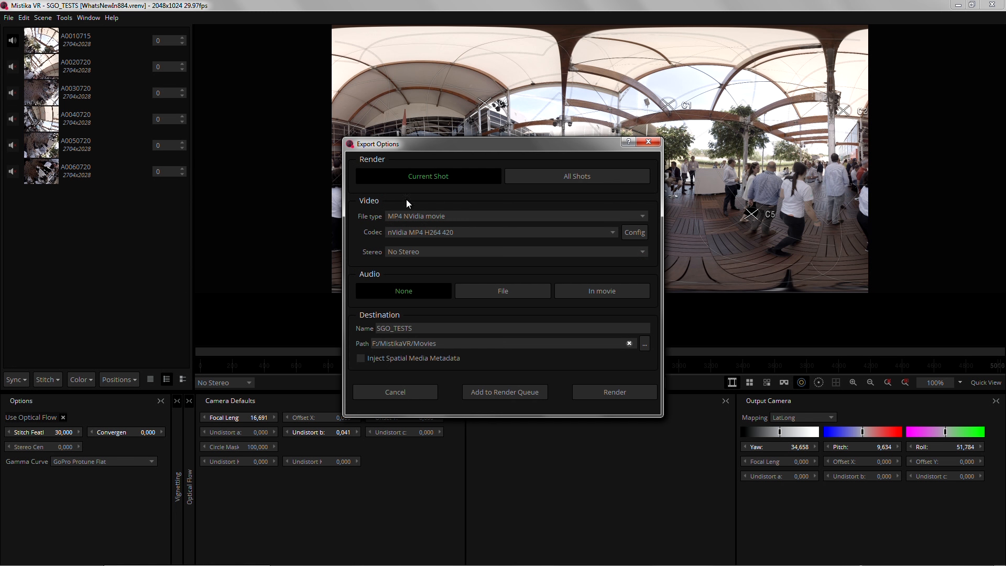
left_click(432, 215)
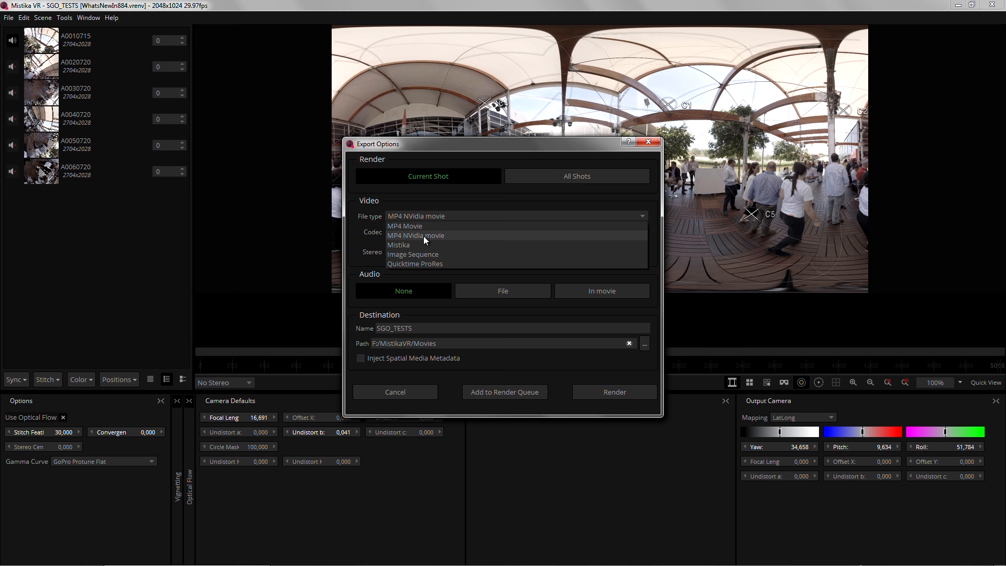
left_click(425, 236)
left_click(479, 233)
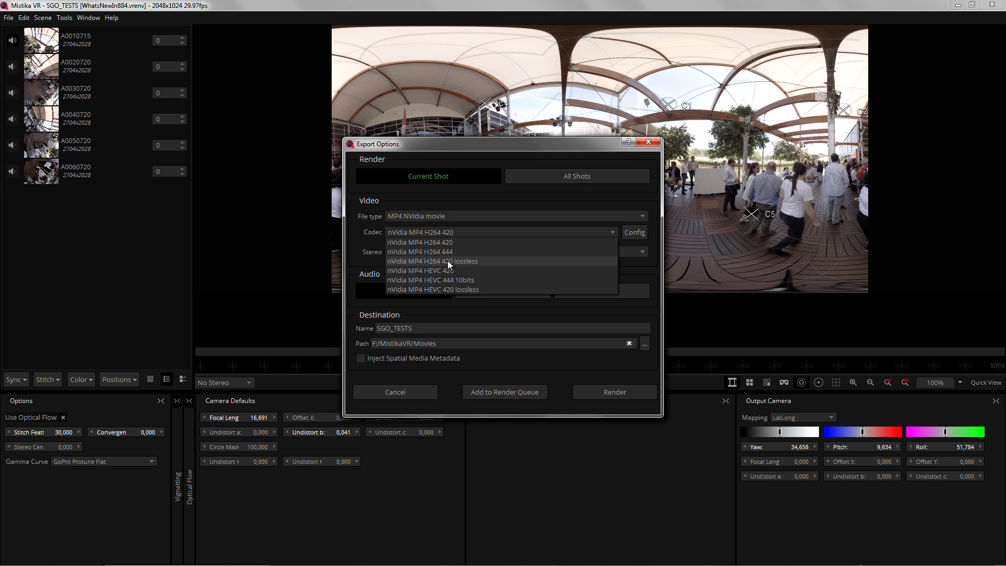
left_click(492, 243)
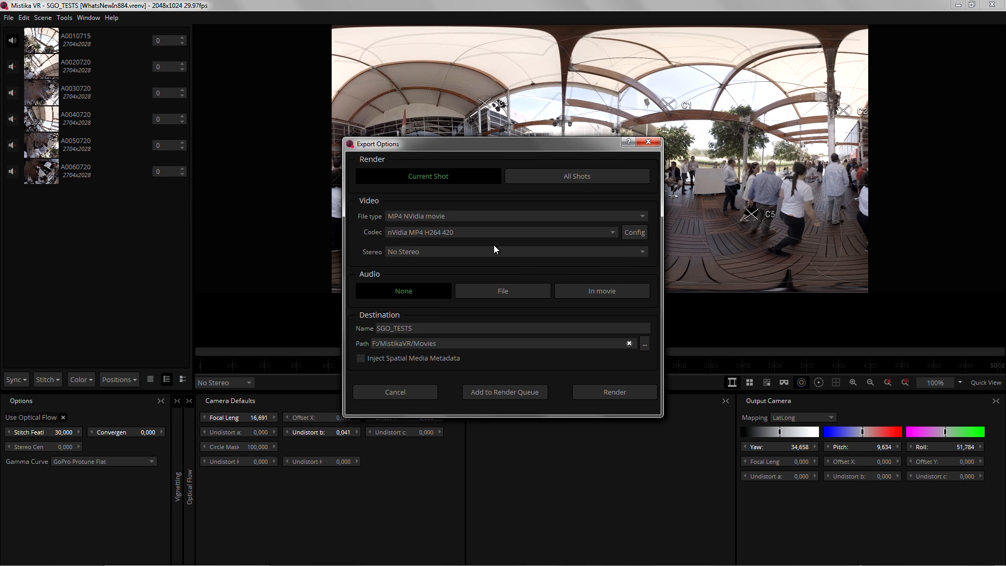
Review the codec's bitrate and GOP options, then close the export options without rendering
left_click(634, 237)
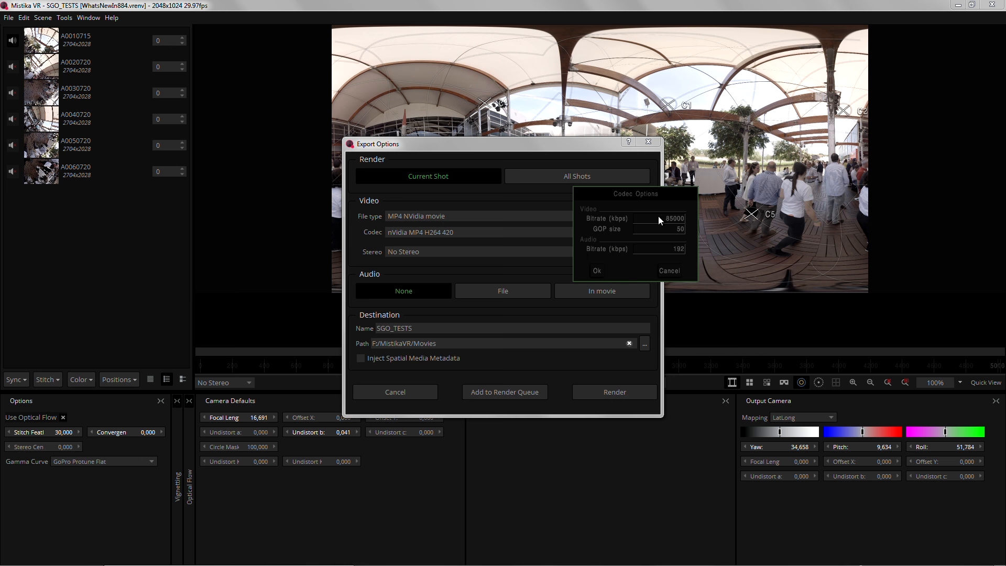
left_click(596, 271)
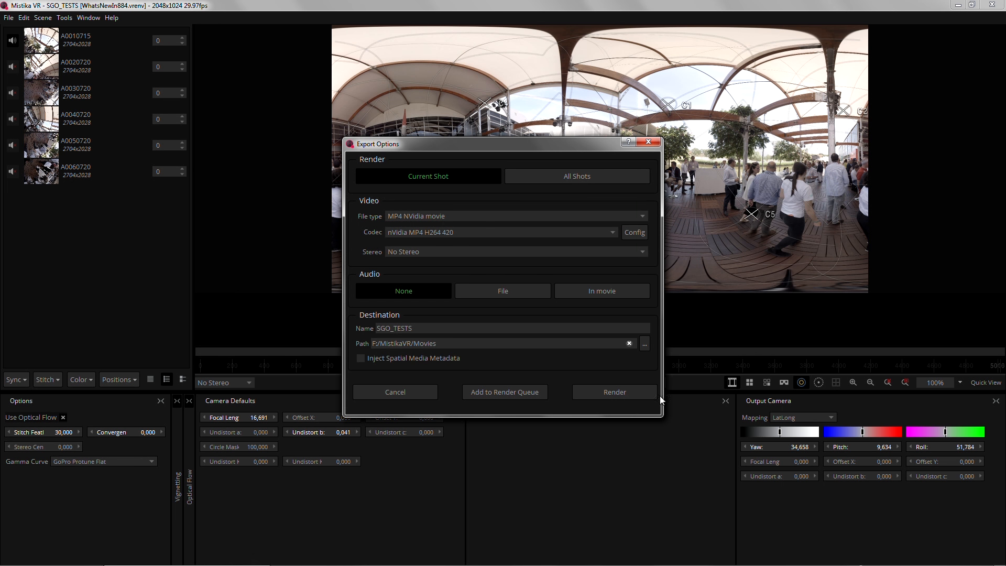
left_click_drag(580, 145, 573, 149)
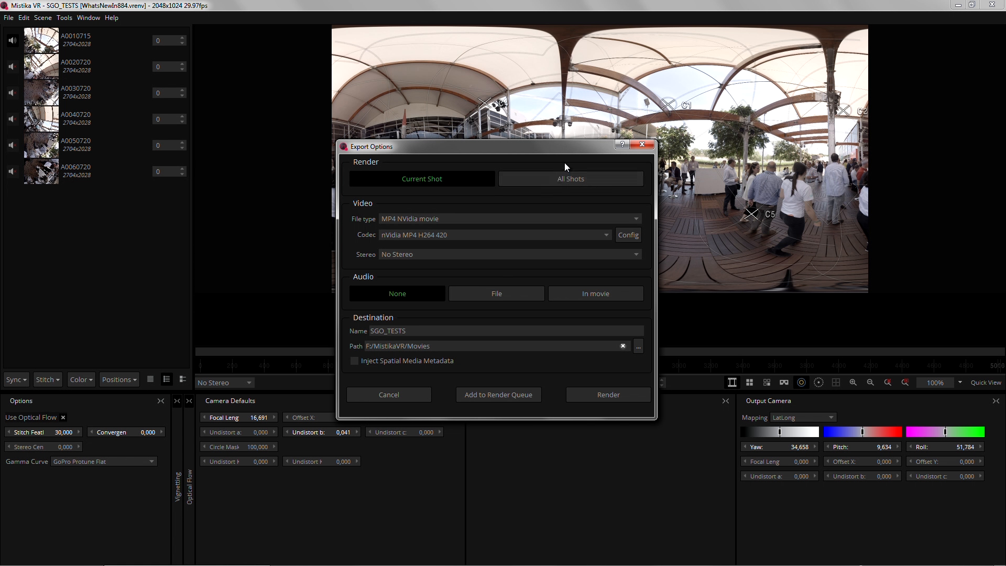
left_click(645, 146)
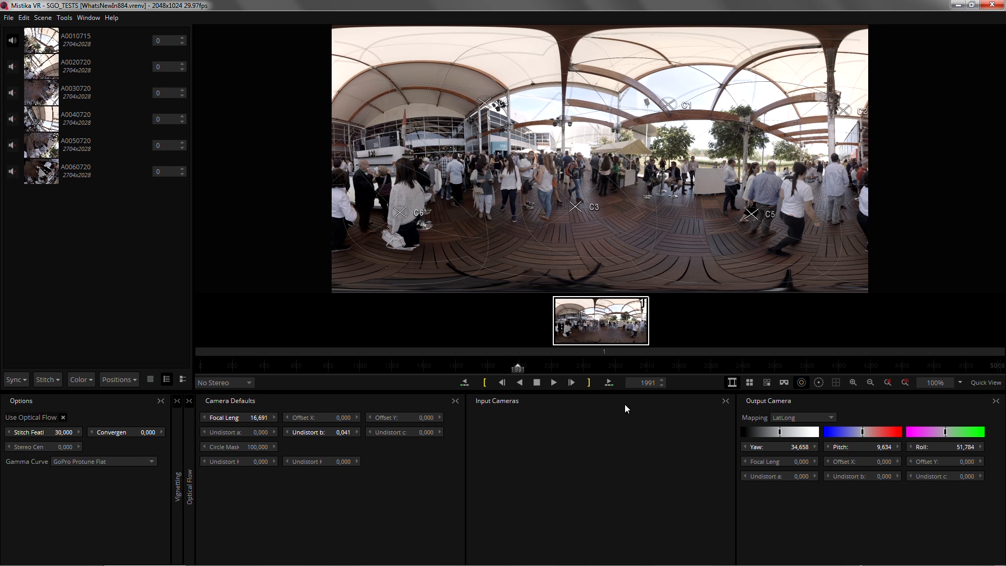
Switch the current-position display to TimeCode and back to Frames
right_click(641, 382)
mouse_move(677, 391)
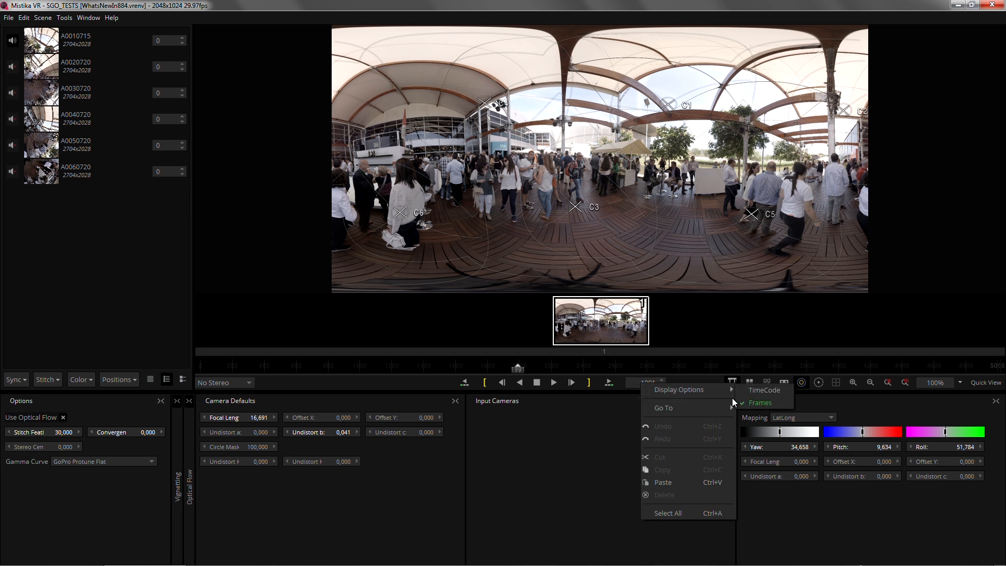
left_click(757, 391)
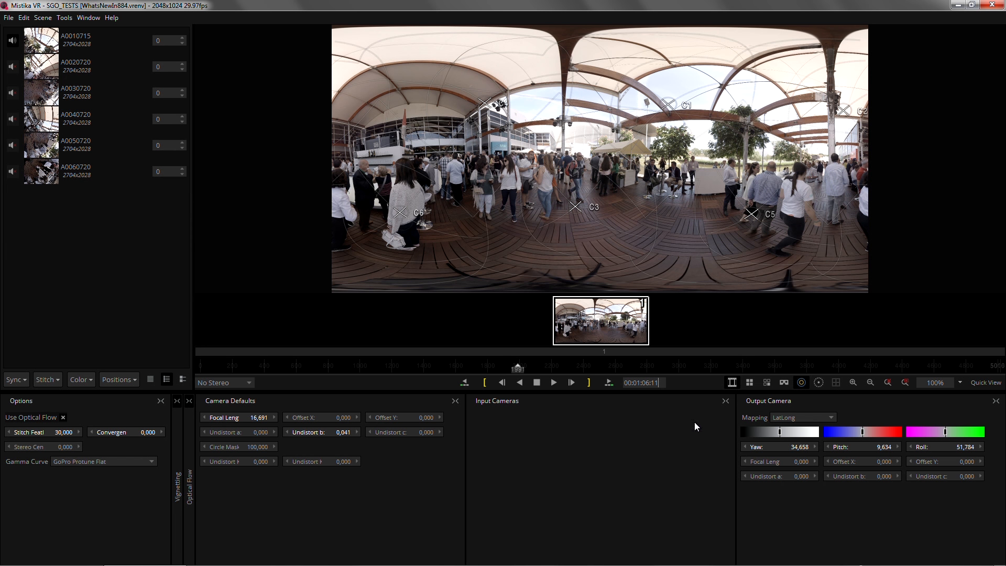
right_click(643, 386)
mouse_move(676, 393)
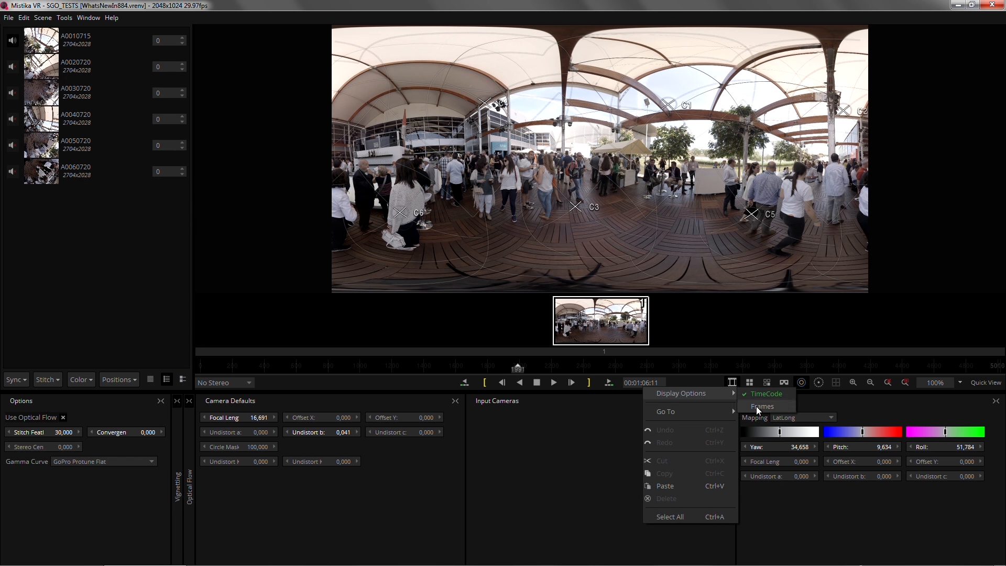
left_click(756, 406)
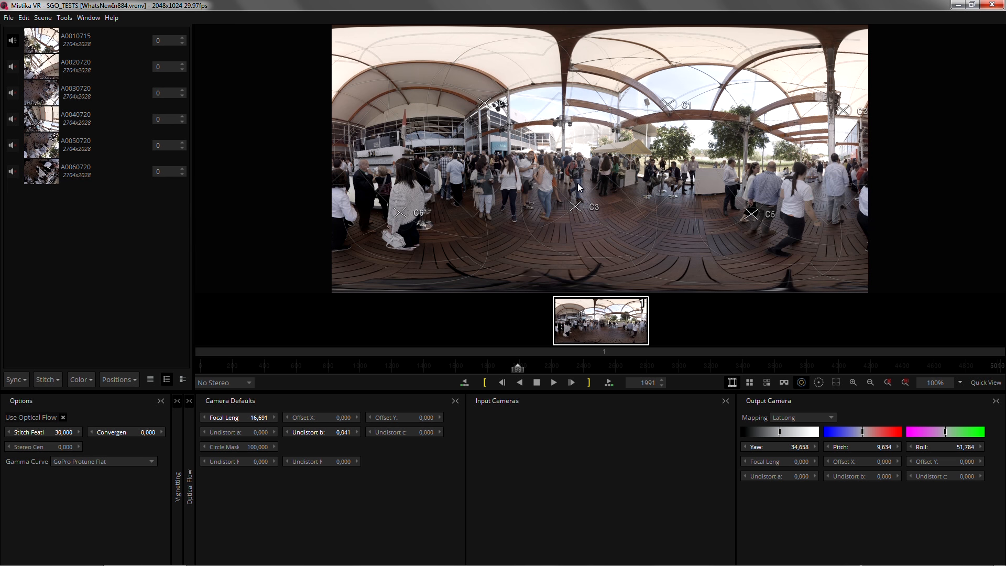
Reorient the output panorama and straighten its verticals, ending at about yaw 48.4, pitch -7.6 and roll 52.6
left_click_drag(578, 187, 484, 106)
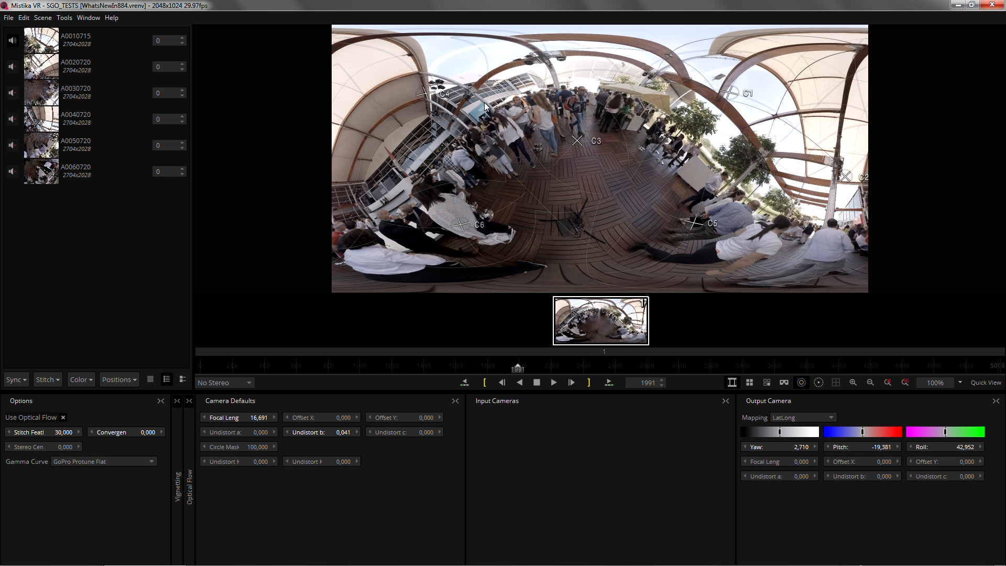
left_click_drag(445, 112, 516, 108)
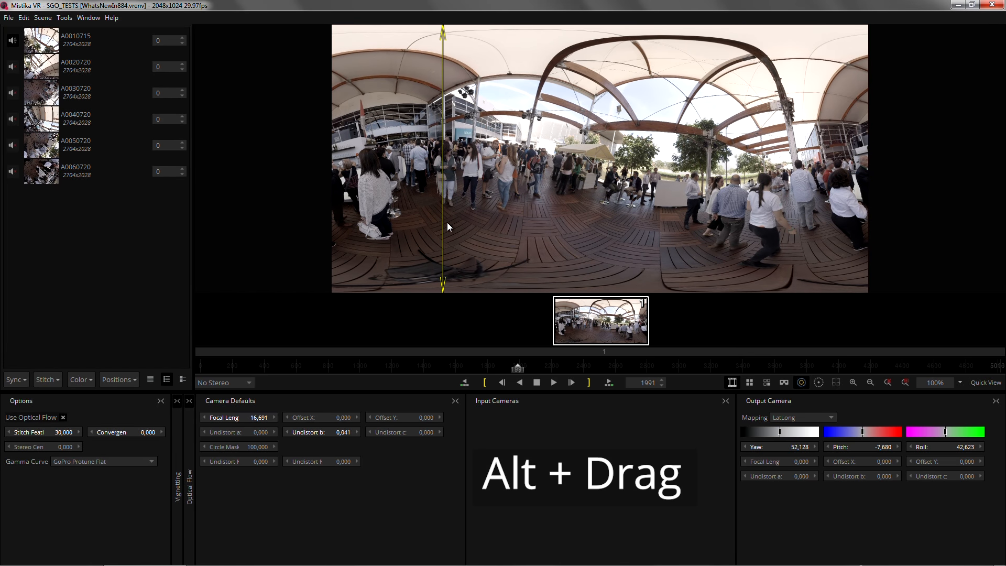
key("alt")
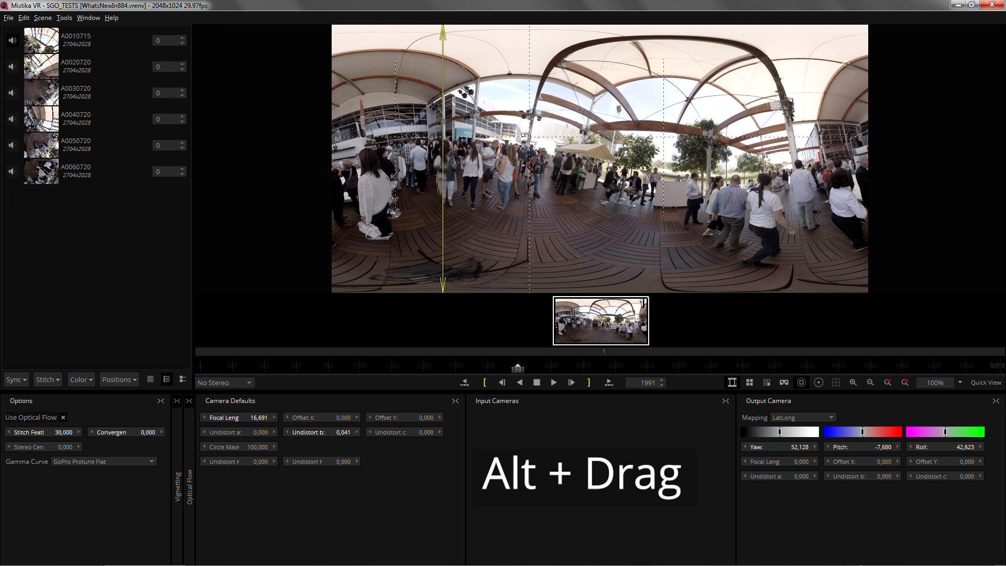
left_click_drag(525, 138, 515, 138)
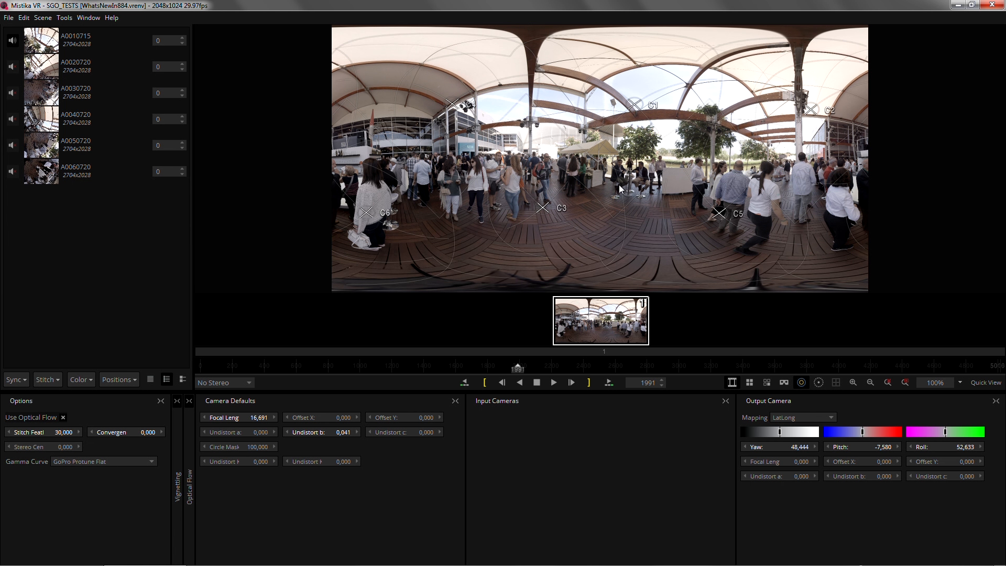
key("shift")
key("shift")
Add GrandCanyon_360_0060.MP4 from the VR_MEDIA Gear360 folder to the timeline as a new stack
key("super+e")
left_click(155, 210)
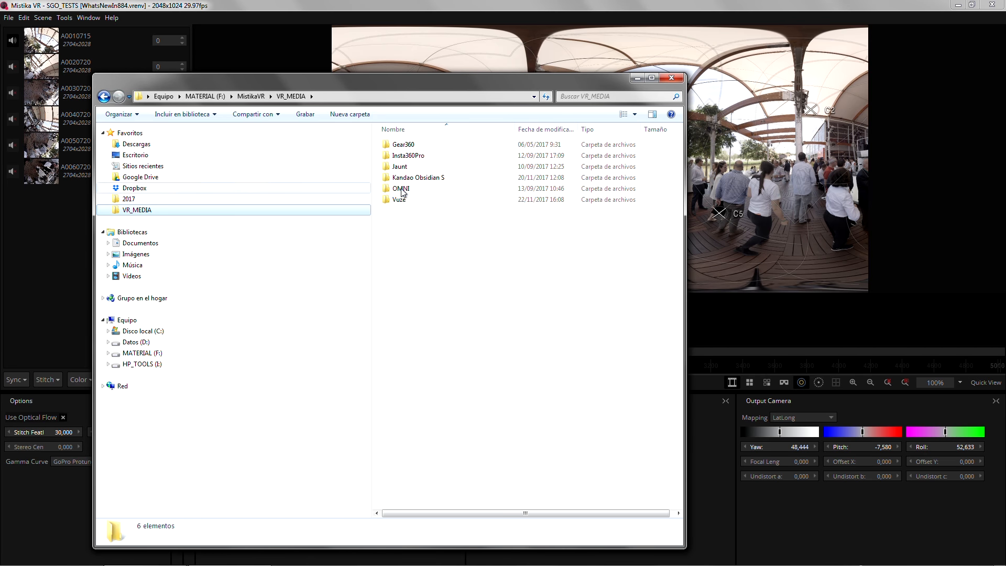
double_click(407, 141)
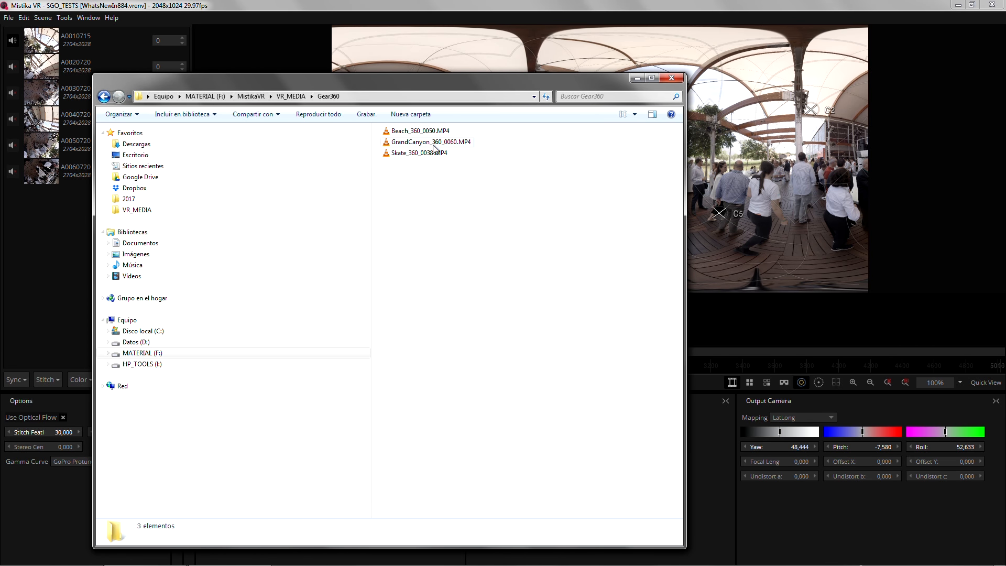
left_click_drag(430, 142, 731, 328)
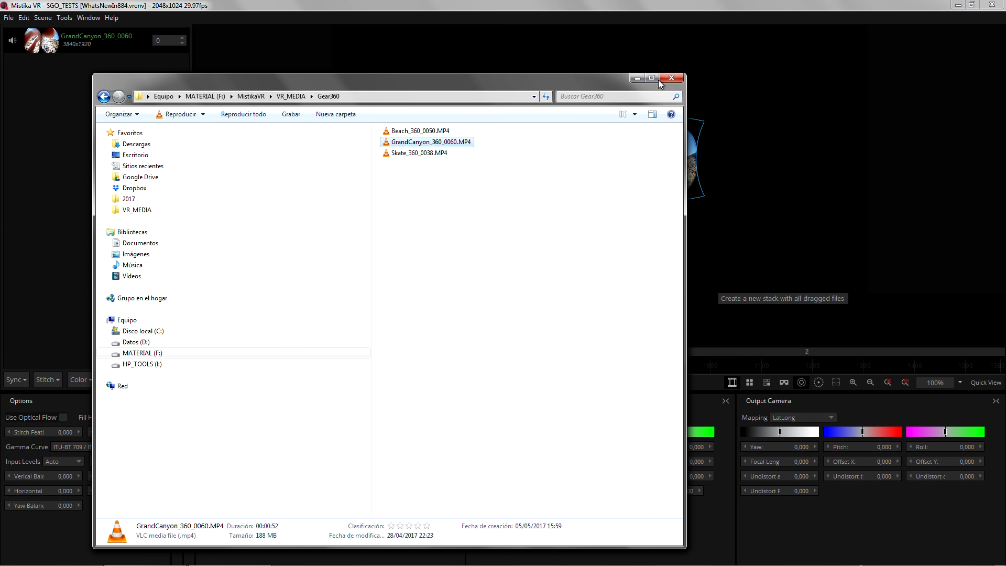
left_click(671, 77)
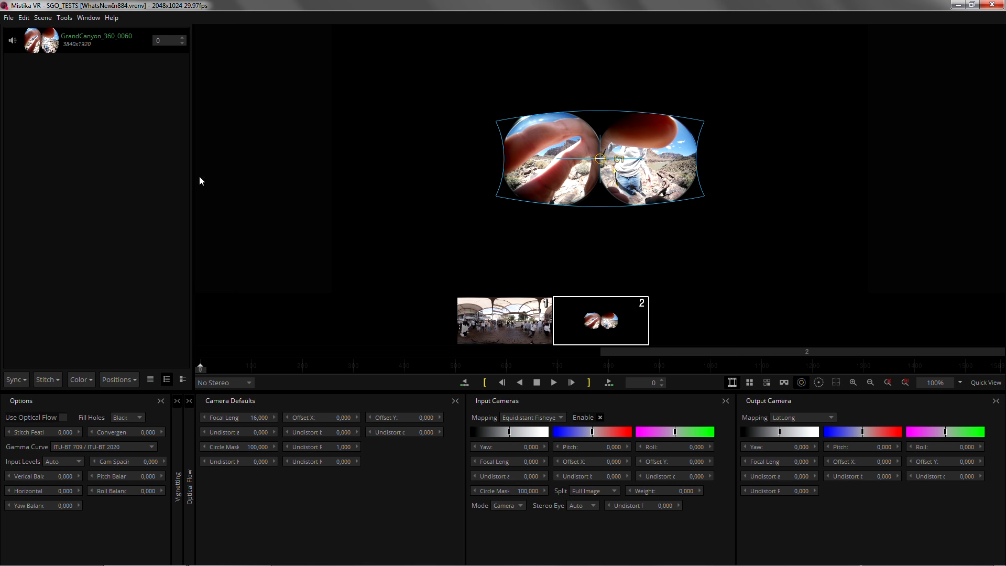
Load the SamsungGear360.grp camera preset for the GrandCanyon clip and go to frame 565
right_click(106, 138)
left_click(144, 216)
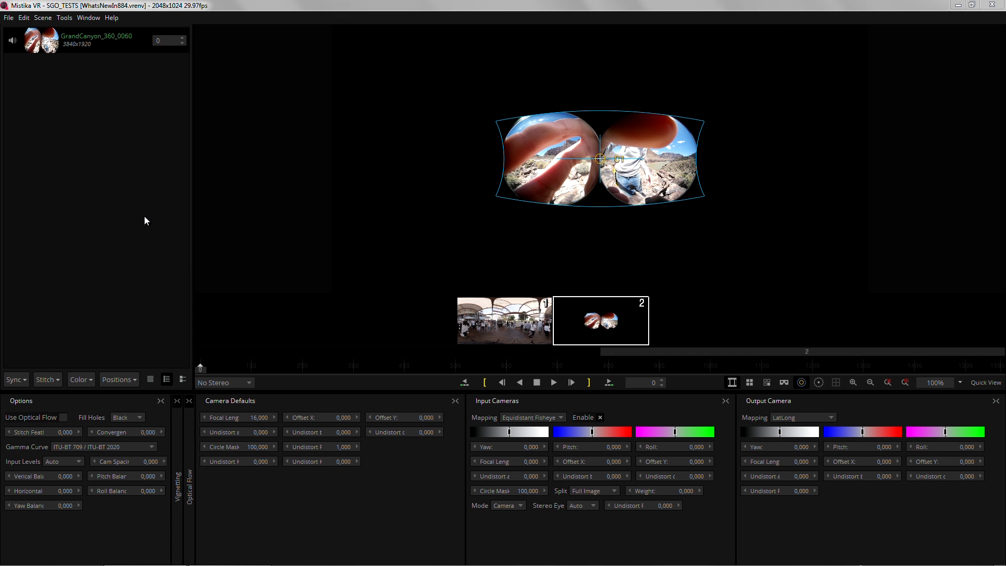
left_click(208, 205)
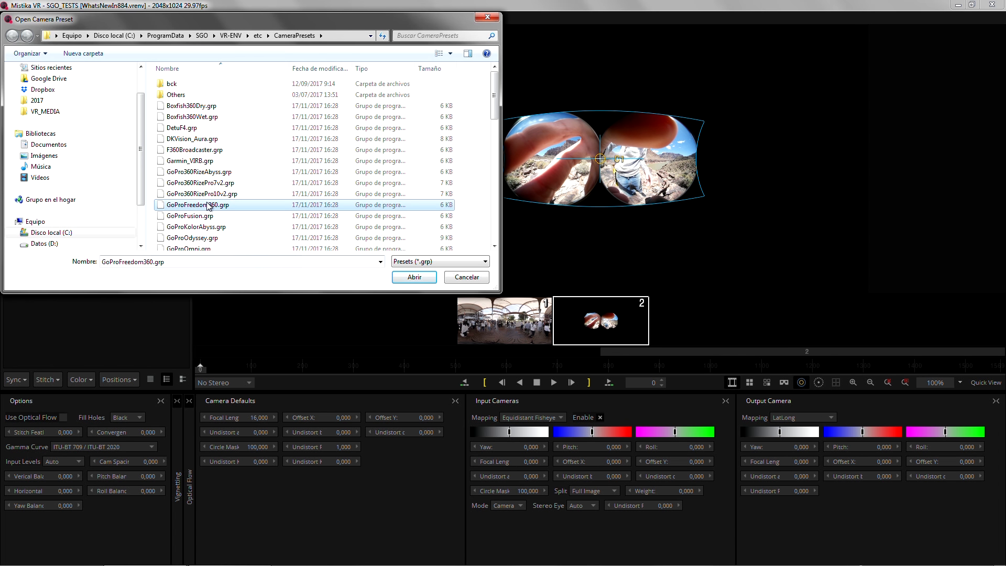
key("s")
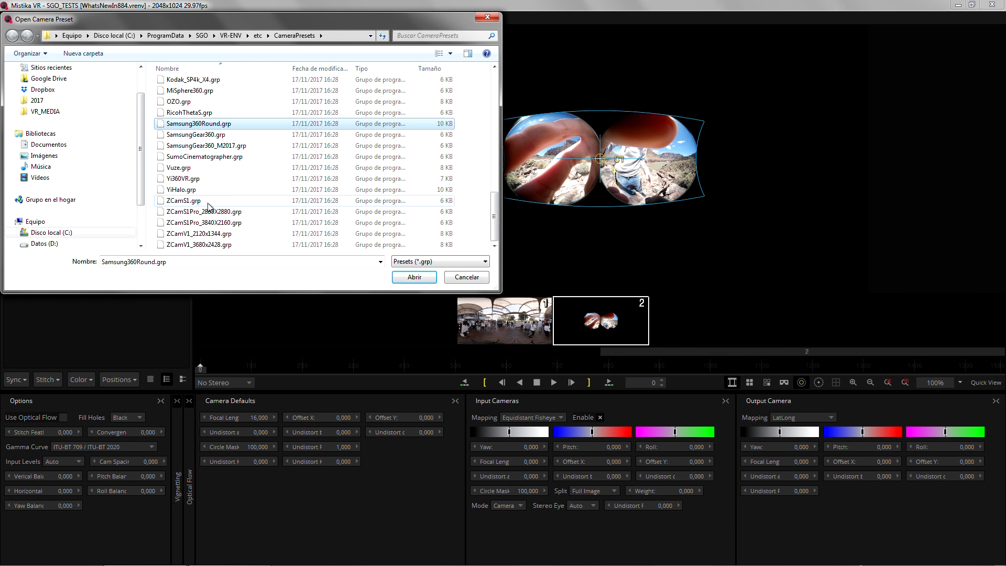
left_click(215, 136)
left_click(414, 277)
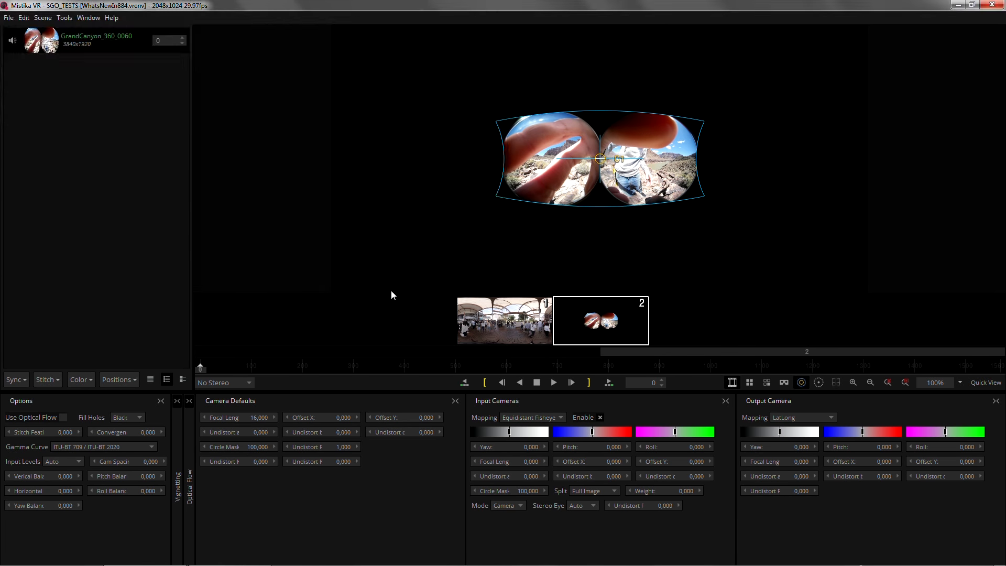
left_click(489, 371)
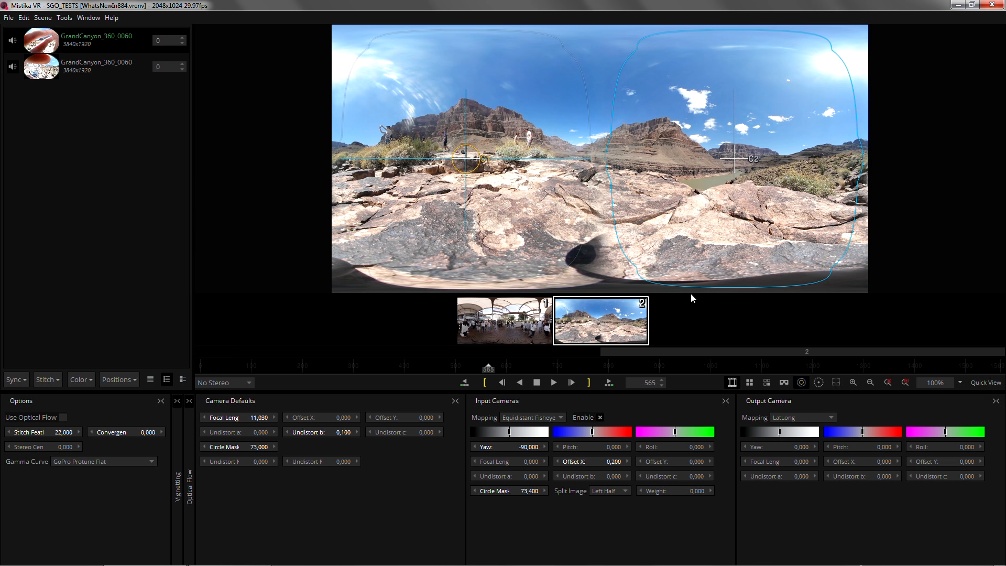
Show the input cameras individually and compare the two GrandCanyon lens images
left_click(767, 383)
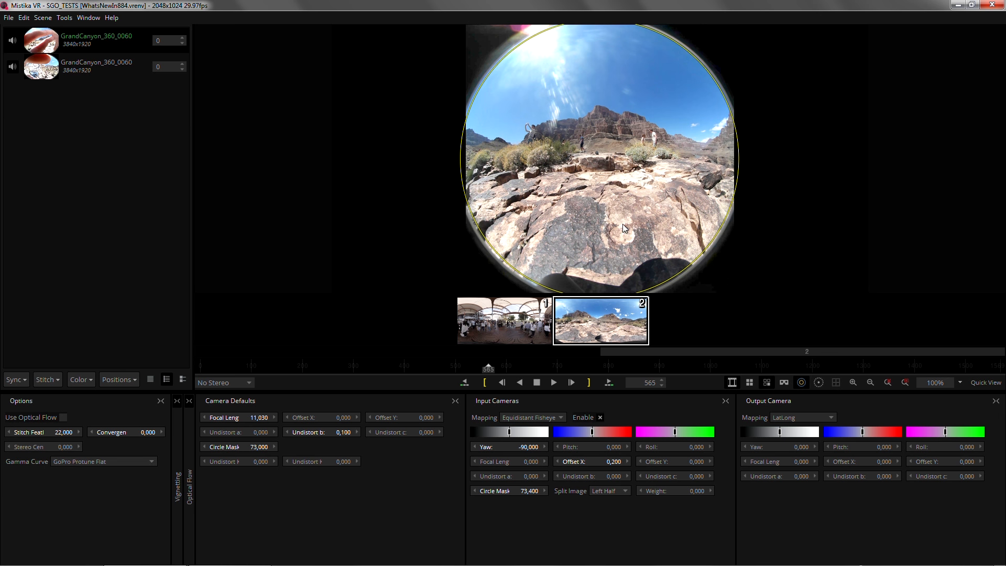
left_click(112, 65)
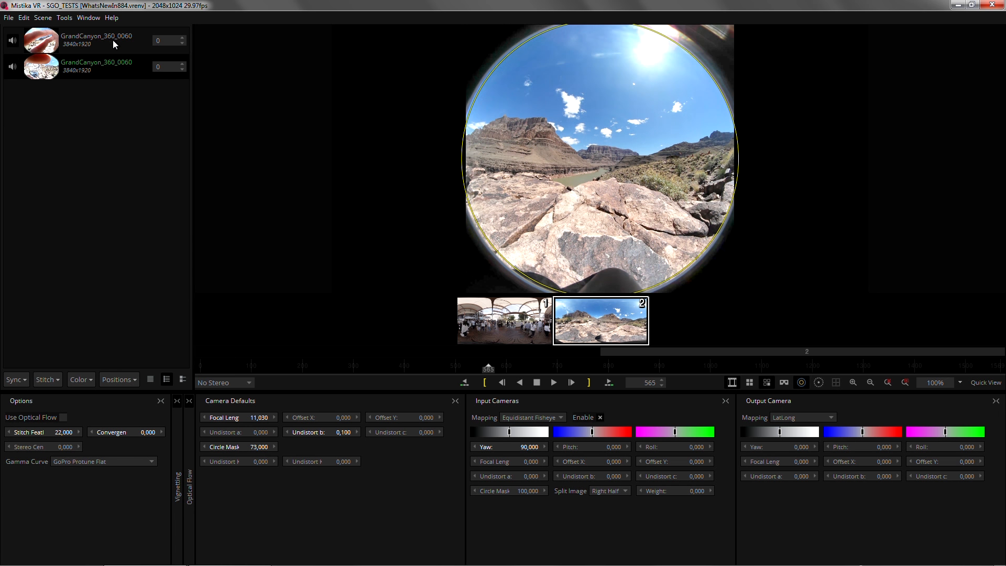
left_click(114, 40)
left_click(112, 65)
Send the two lens images to PTGui with External Stitch and dismiss the camera and lens parameters dialog
left_click(58, 378)
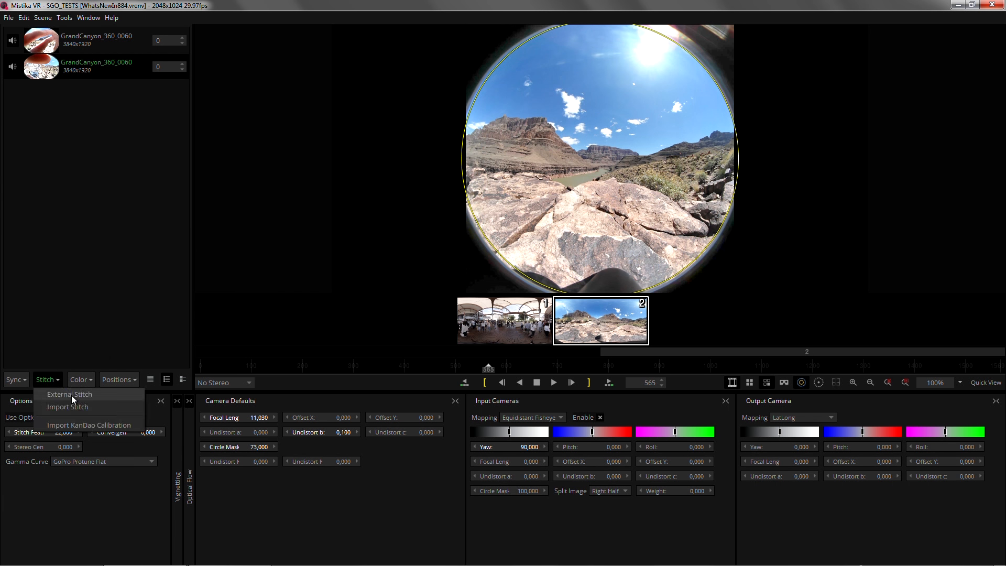
left_click(74, 394)
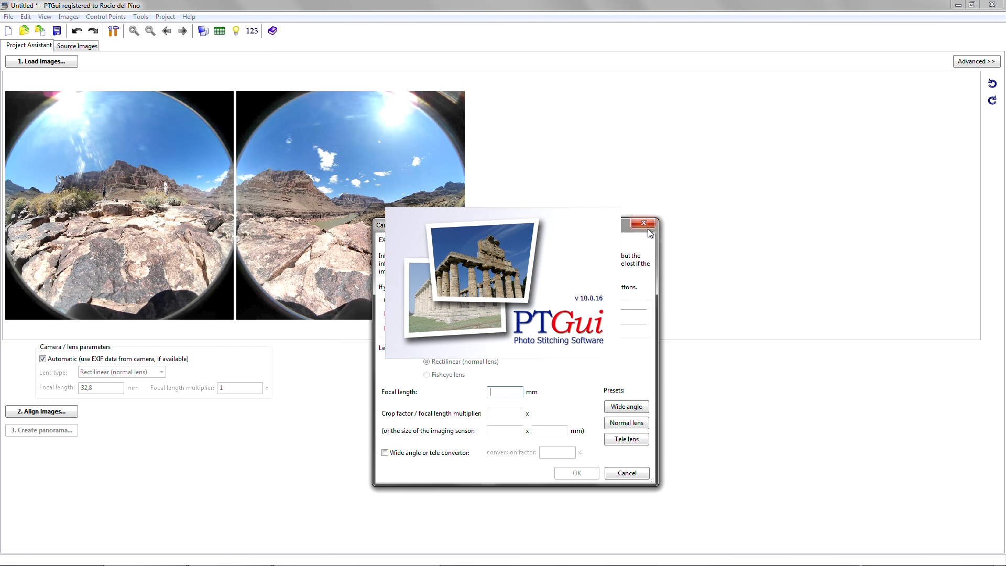
left_click(643, 223)
Check the exported source images in PTGui, then close it without saving the project
left_click(87, 48)
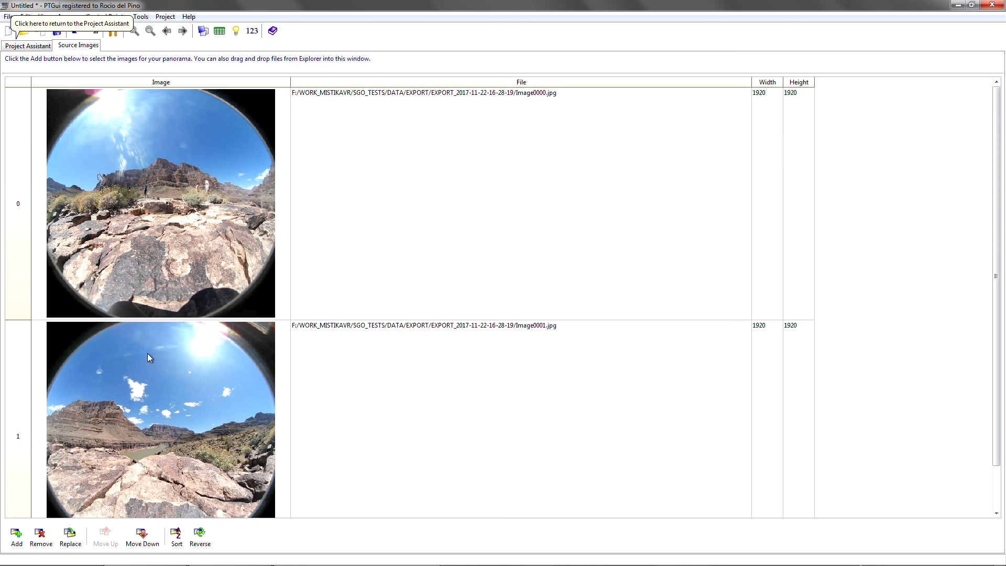
left_click(28, 45)
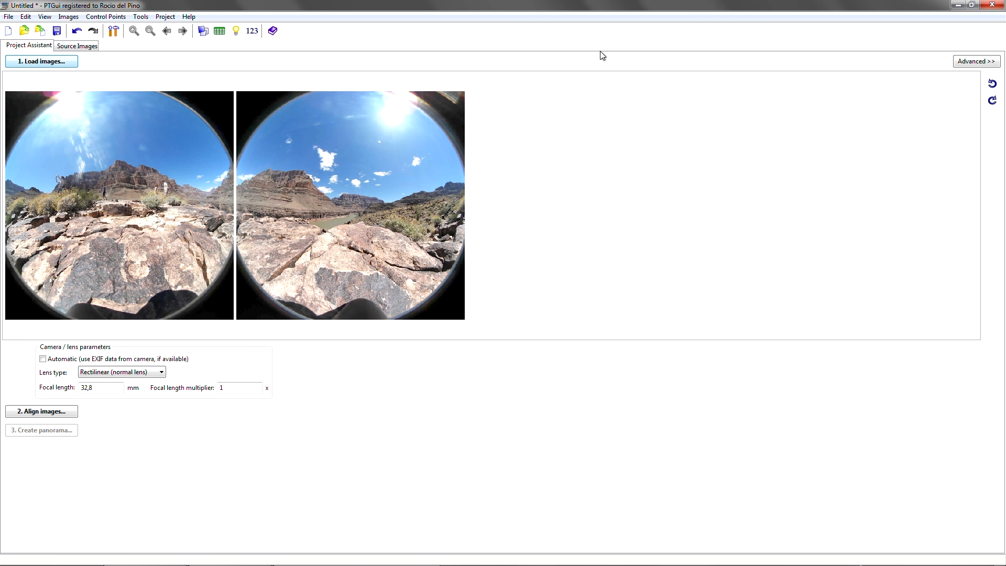
left_click(992, 4)
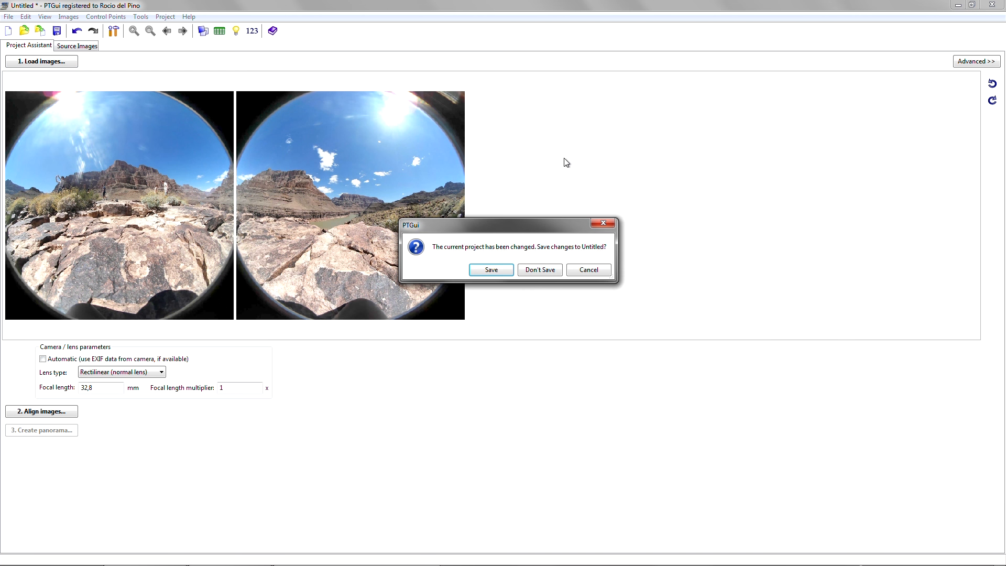
left_click(540, 270)
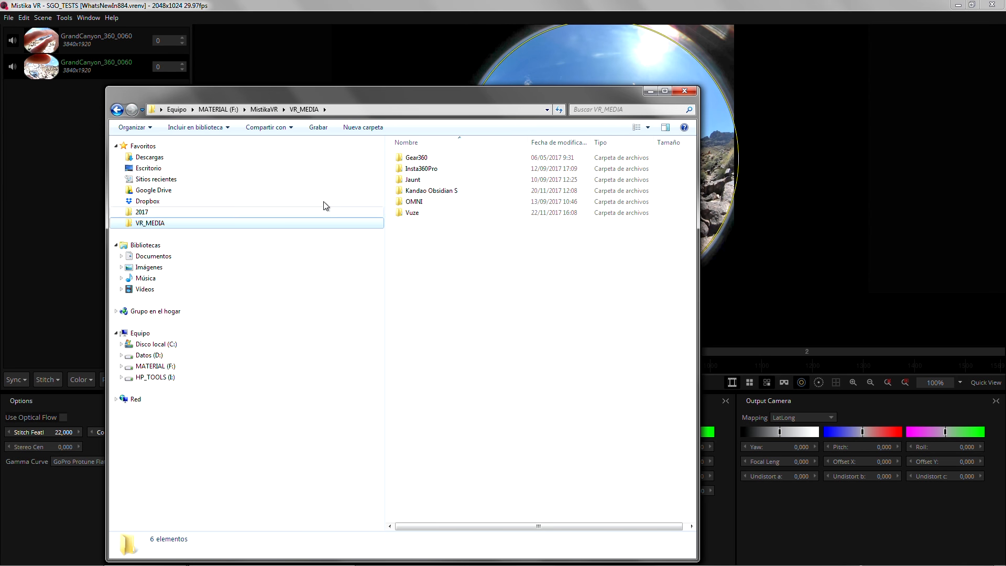
Import redbarnrun.MP4 from the Vuze media folder into Mistika VR and minimize the file browser window
double_click(420, 213)
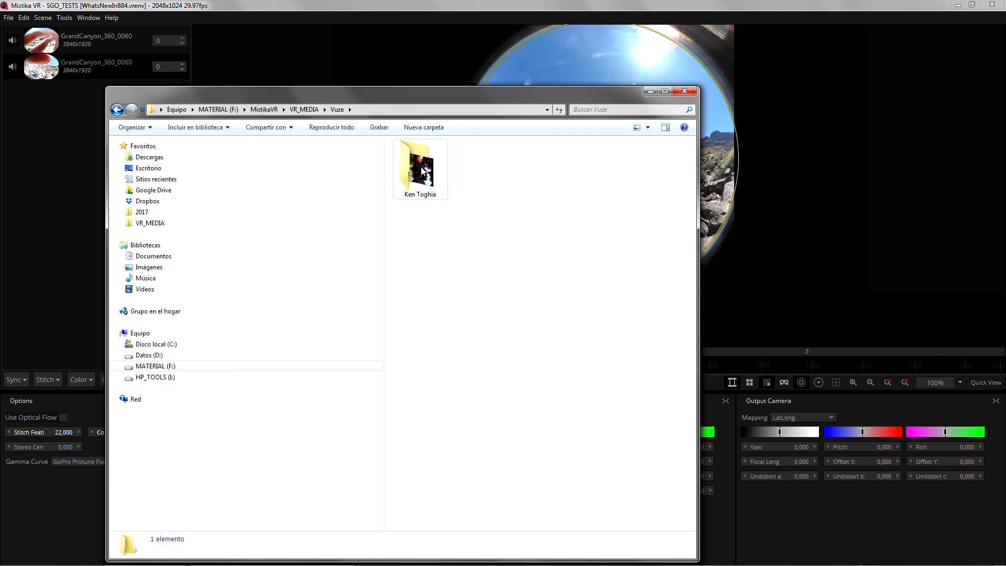
double_click(421, 170)
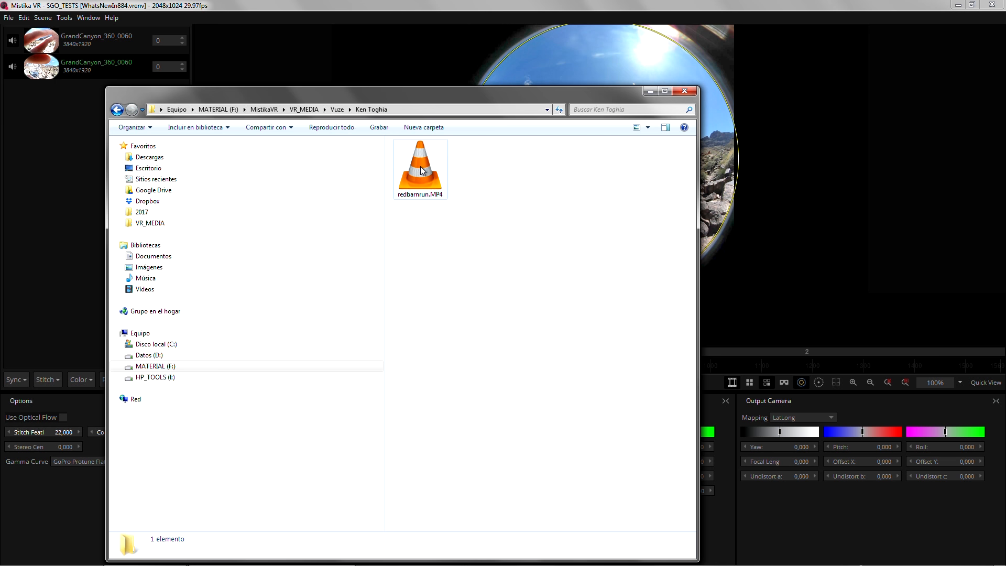
left_click_drag(420, 171, 736, 325)
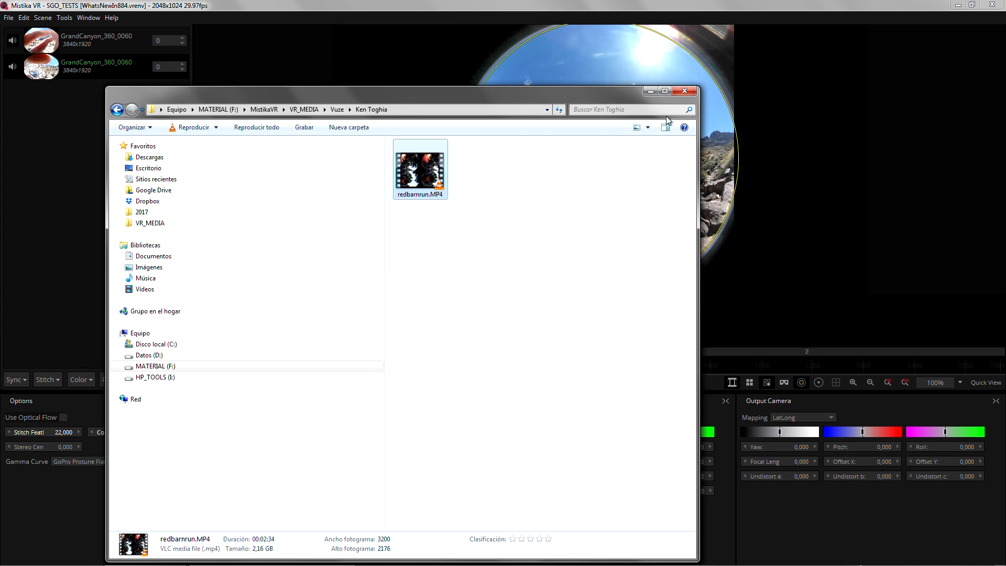
left_click(649, 93)
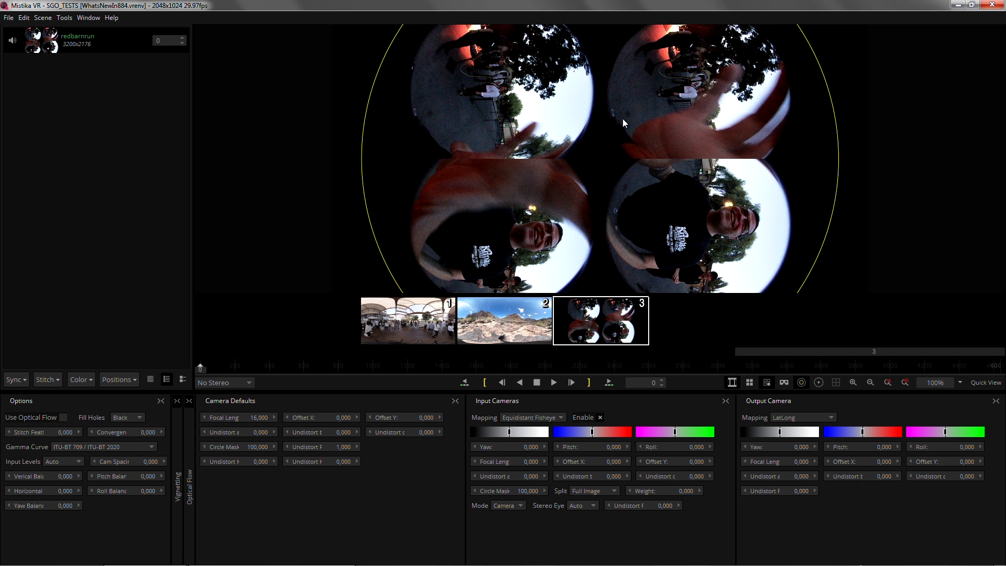
Load the Vuze.grp camera preset for the redbarnrun clip
right_click(85, 165)
left_click(119, 246)
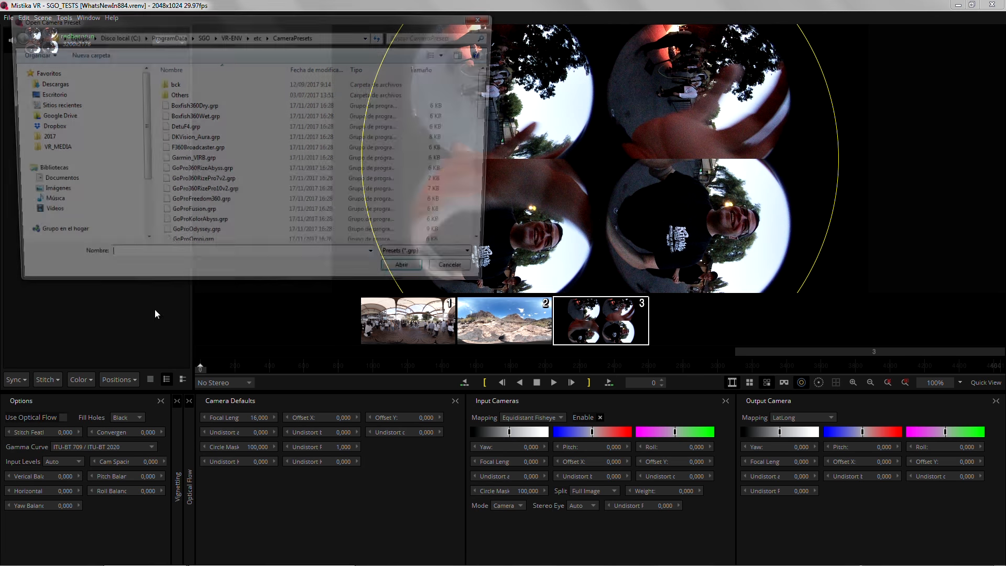
key("v")
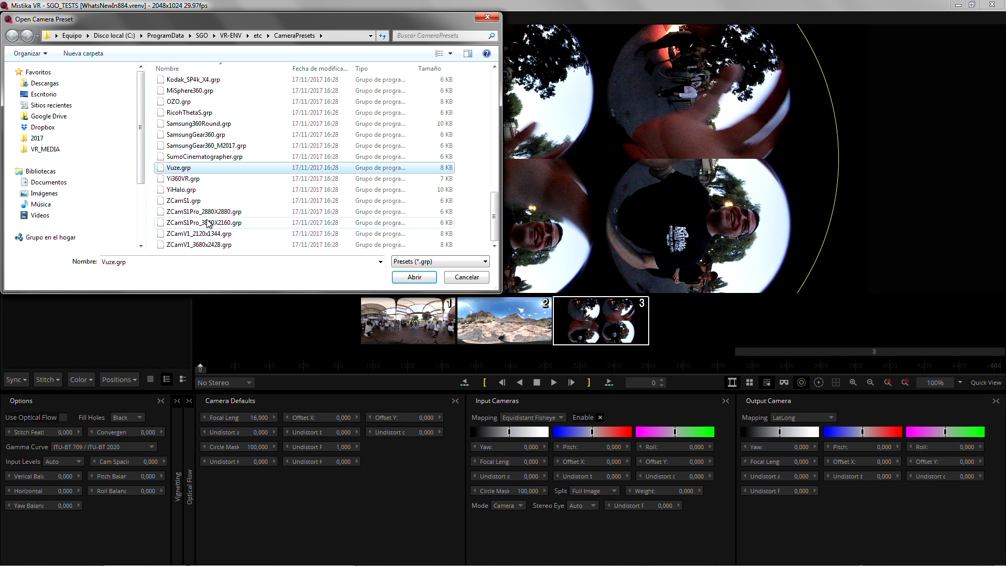
left_click(201, 169)
left_click(423, 277)
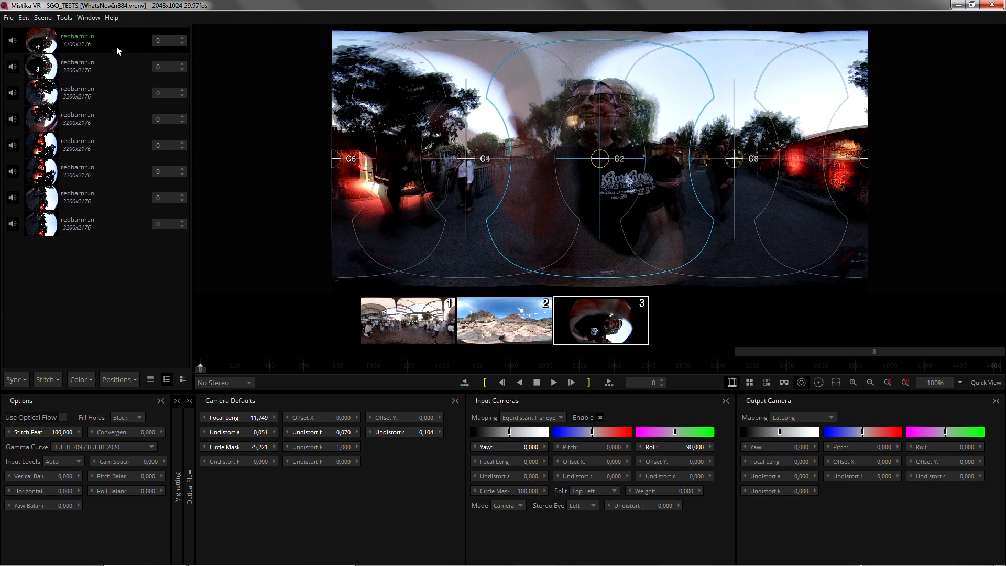
Go through the redbarnrun cameras one by one to examine each one's coverage in the stitched panorama
left_click(81, 66)
left_click(84, 92)
left_click(85, 120)
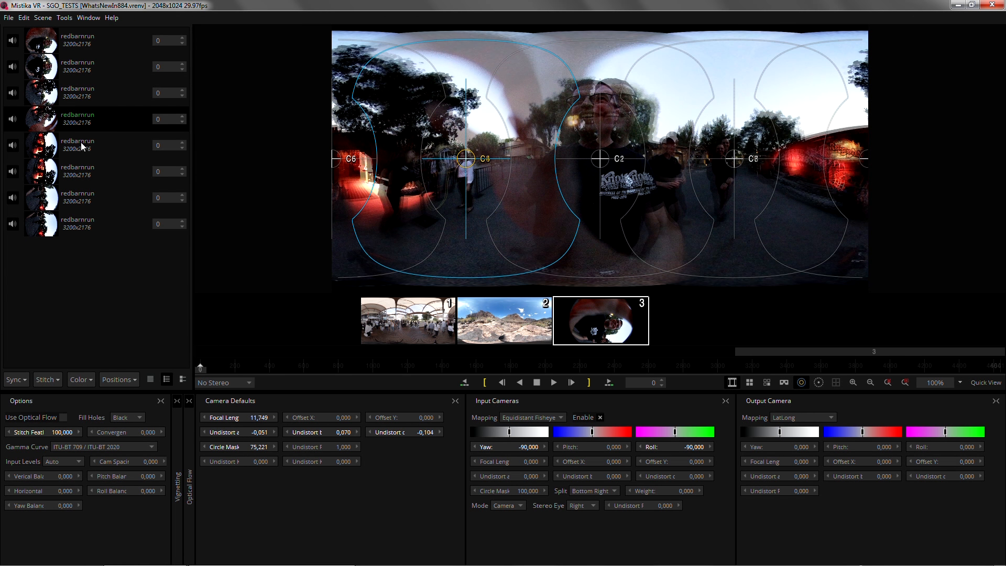
left_click(84, 146)
left_click(80, 171)
left_click(82, 198)
left_click(83, 226)
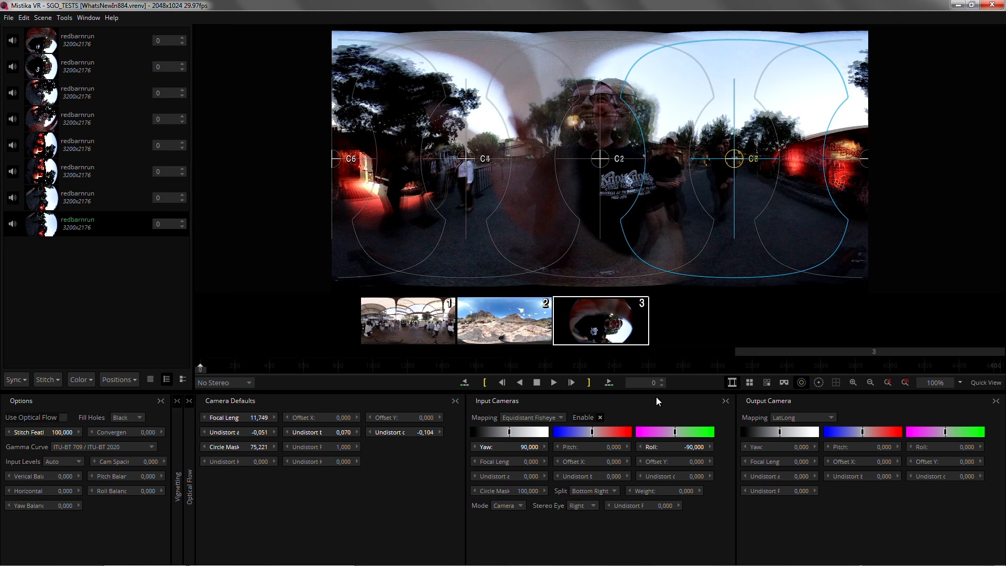
Show the input cameras individually and examine each redbarnrun lens image in turn
left_click(764, 382)
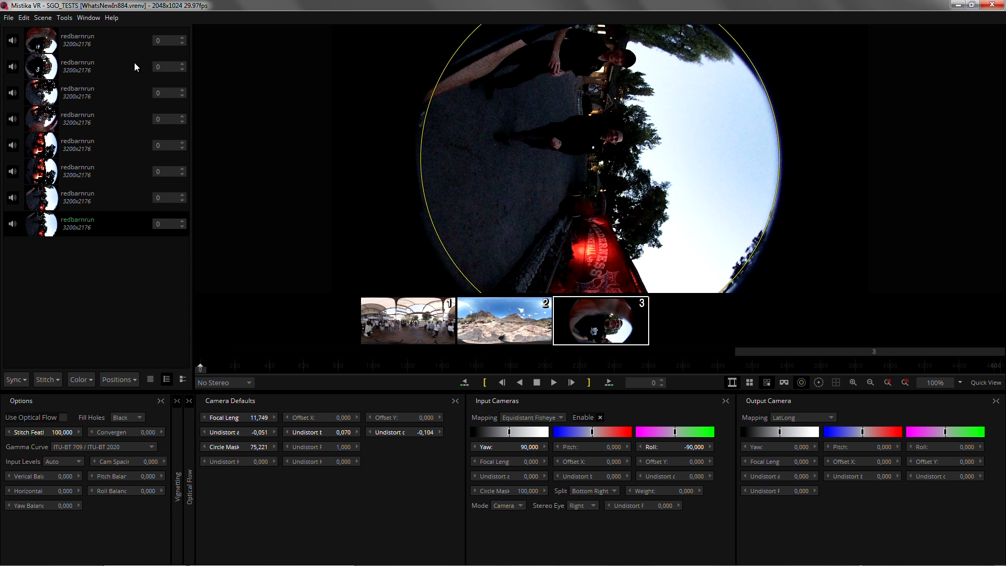
left_click(111, 48)
left_click(104, 66)
left_click(98, 91)
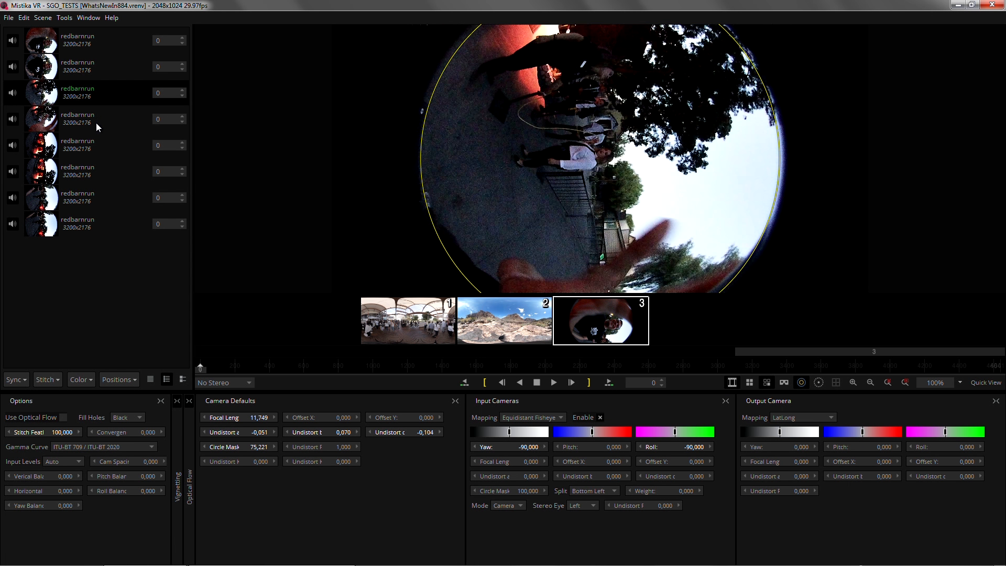
left_click(96, 122)
left_click(88, 140)
left_click(86, 163)
left_click(85, 196)
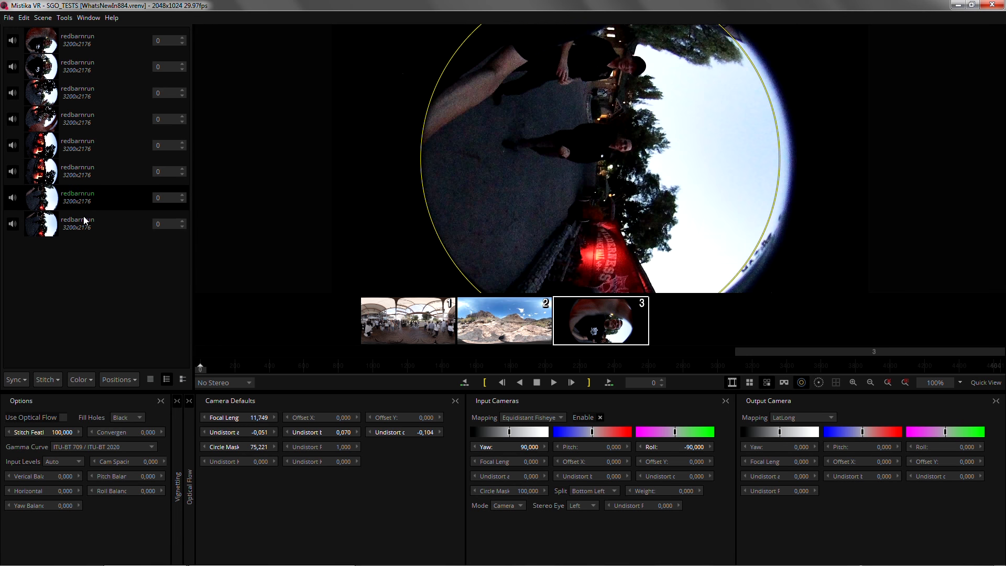
left_click(84, 221)
Send the redbarnrun lens images to PTGui with External Stitch and dismiss the camera and lens parameters dialog
left_click(49, 381)
left_click(74, 392)
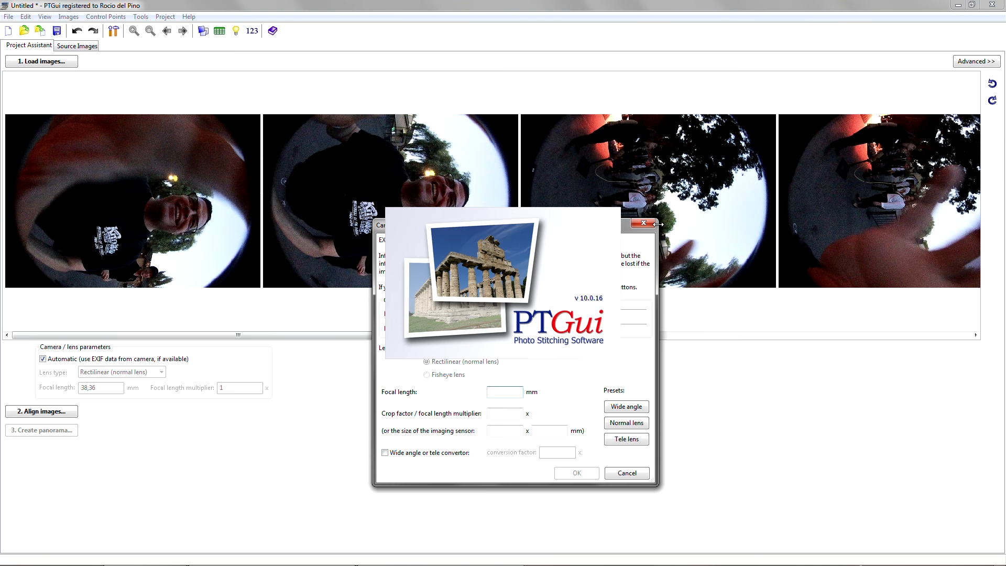
left_click(643, 223)
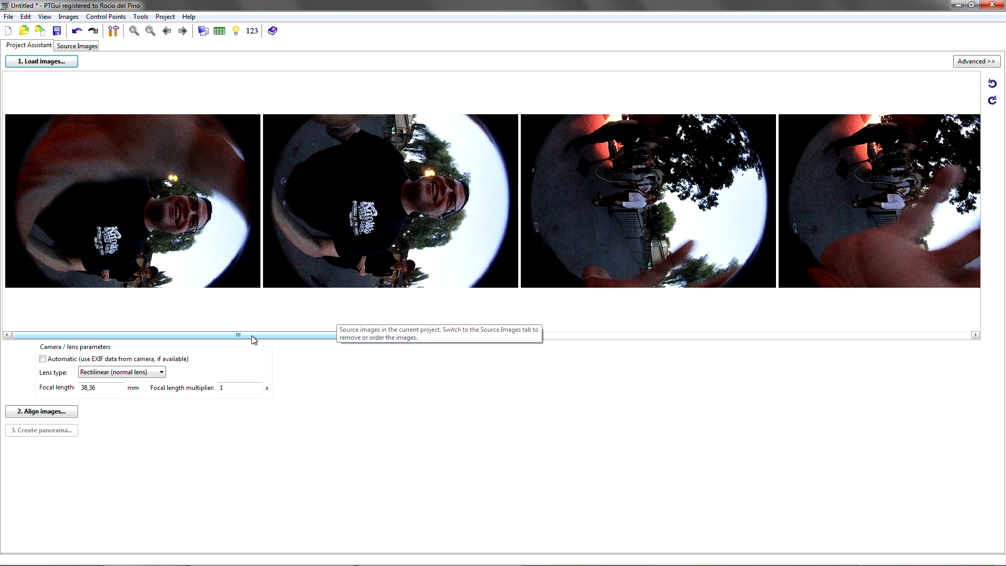
Look through the exported redbarnrun source images in PTGui, then close it without saving the project
left_click_drag(253, 339, 289, 328)
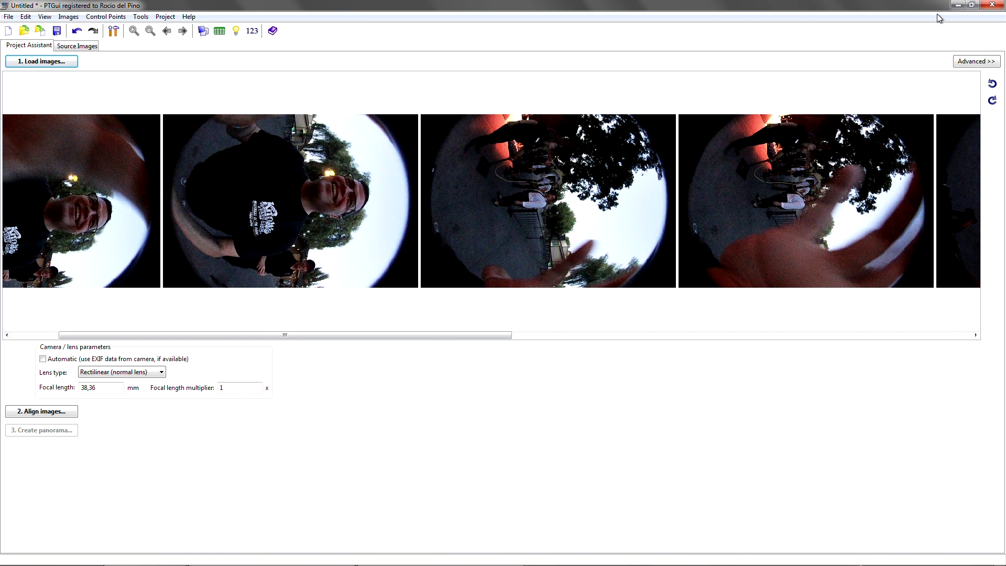
left_click(991, 5)
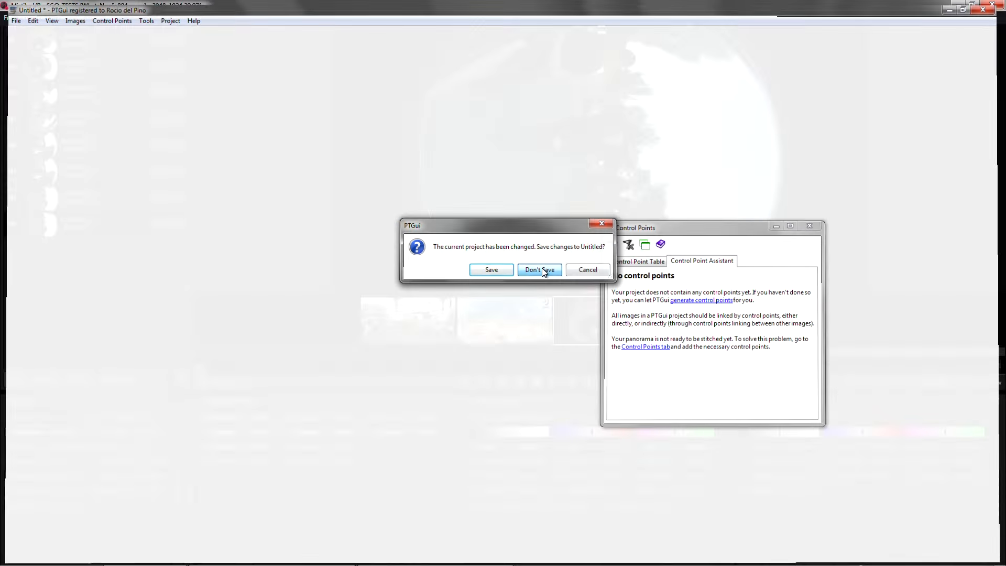